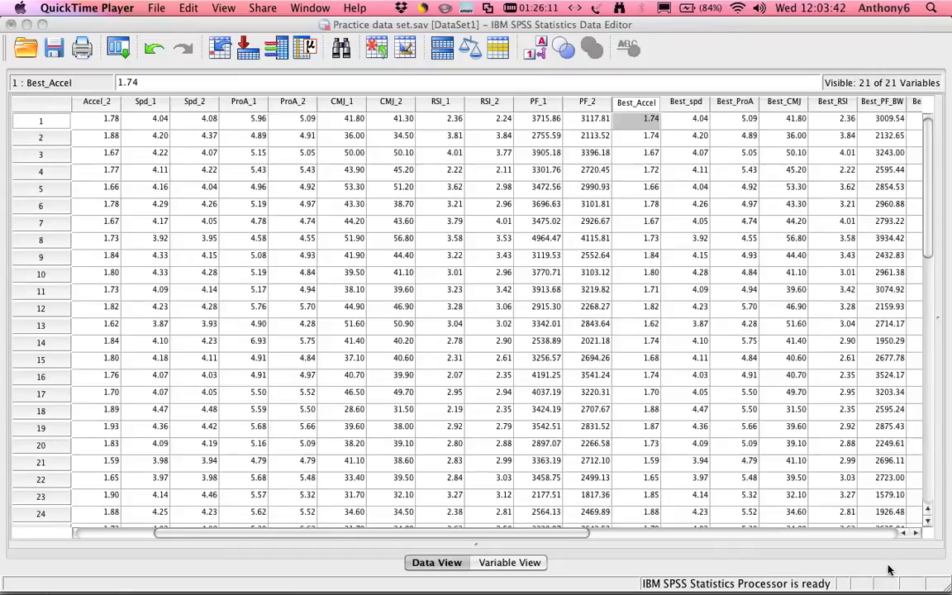
Switch to Firefox to examine the normal distribution bell curve image, and return to the practice data set in SPSS
mouse_move(950, 593)
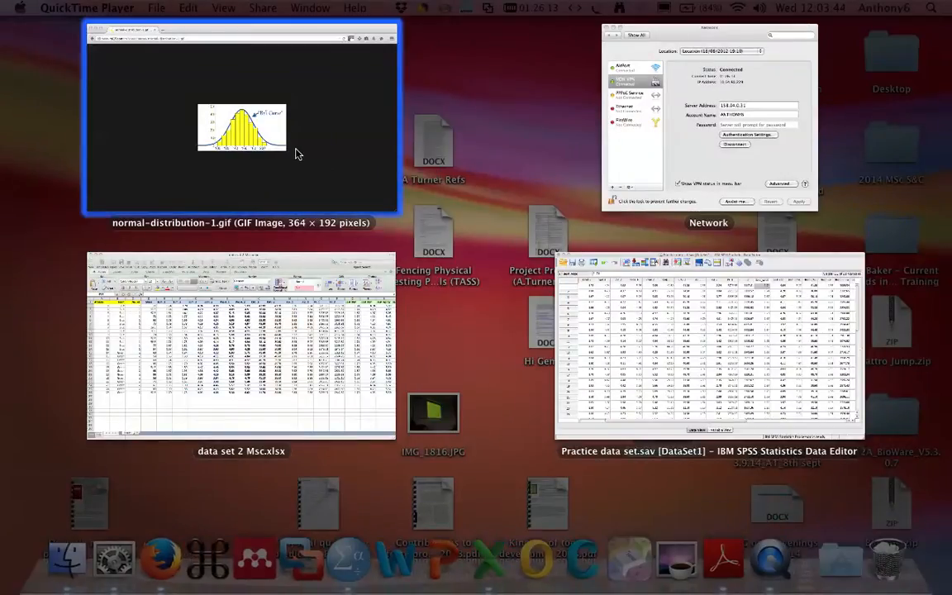
click(253, 142)
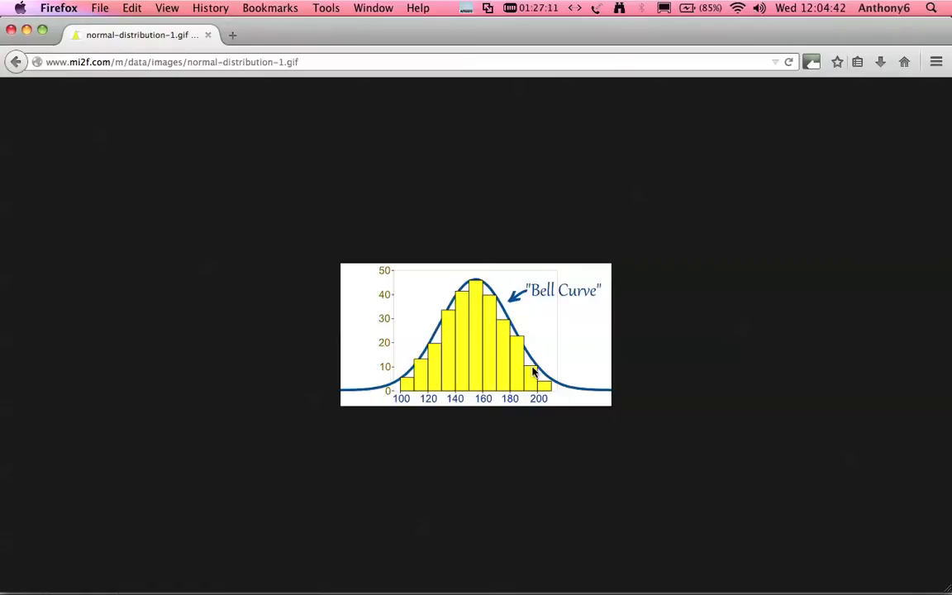
key(F3)
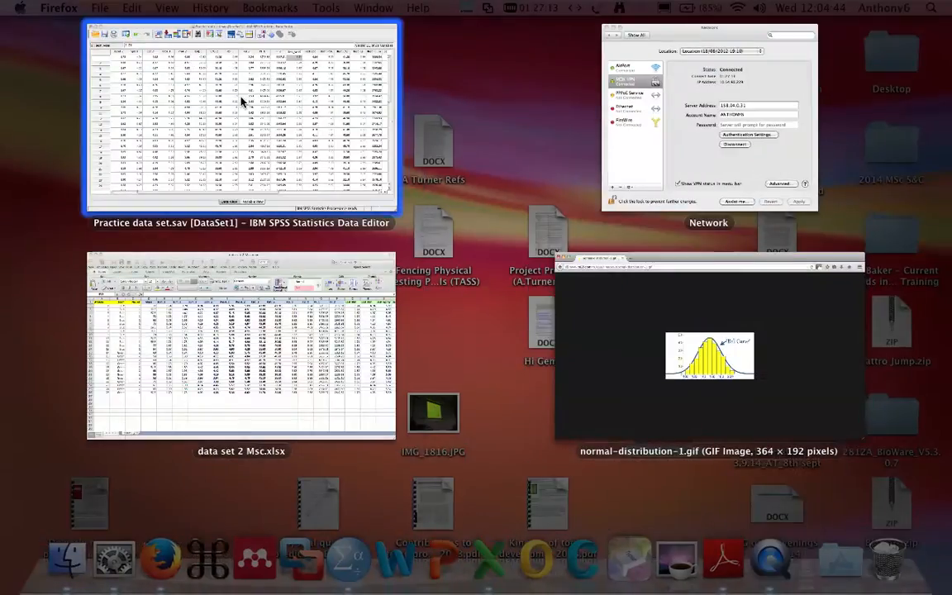
click(306, 141)
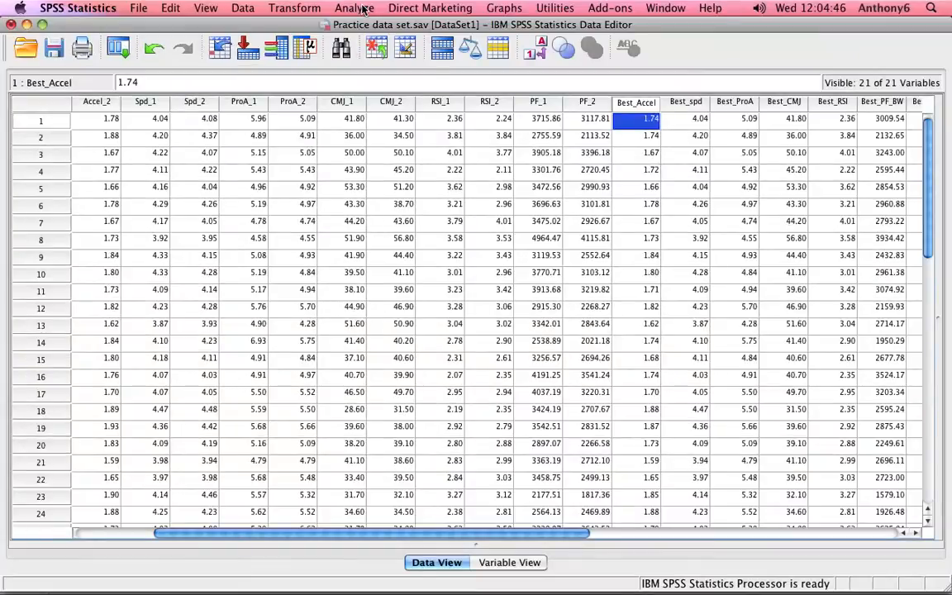
Start an Explore analysis from the descriptive statistics for the practice data set
click(354, 8)
mouse_move(359, 41)
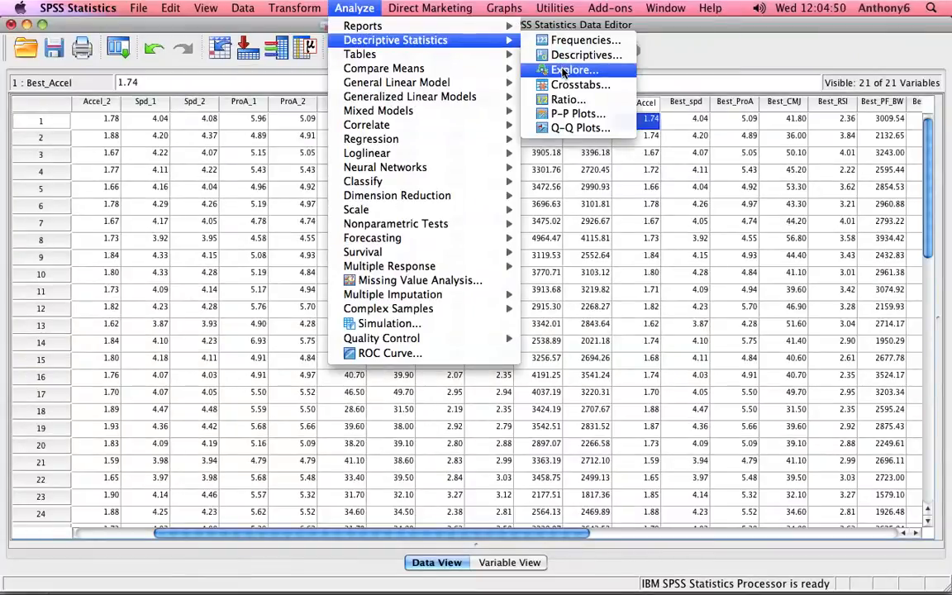
click(564, 71)
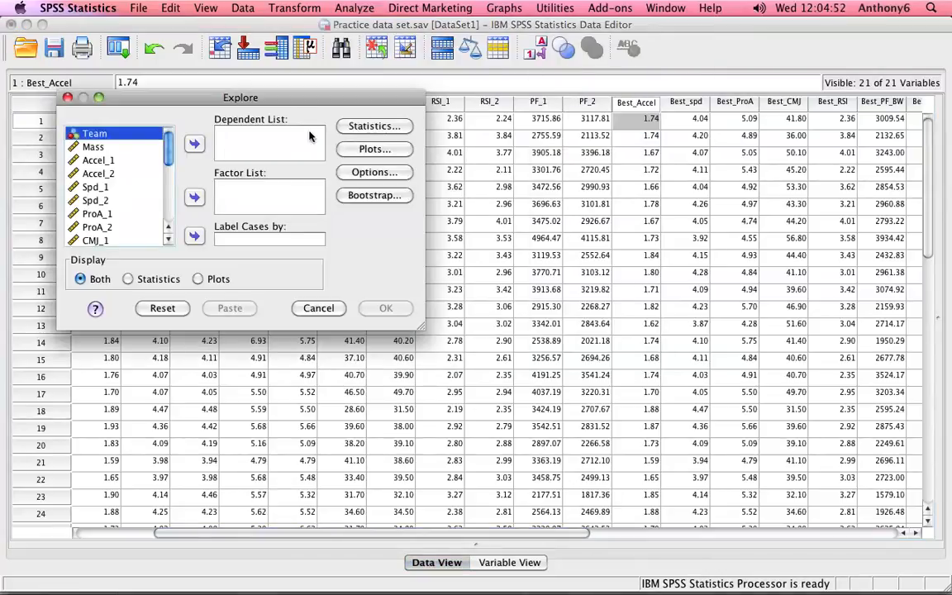
scroll(151, 166, down, 5)
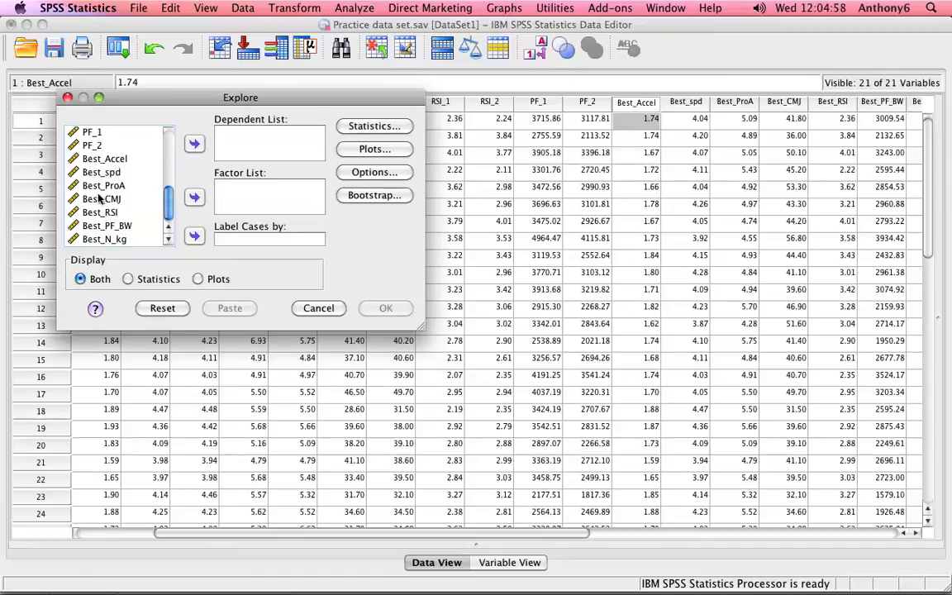
click(109, 174)
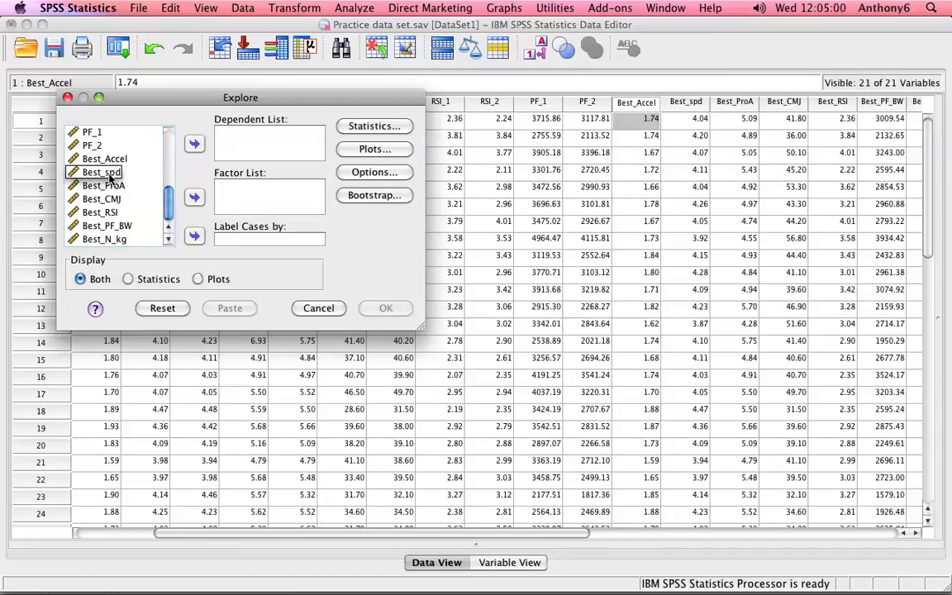
click(109, 160)
click(109, 161)
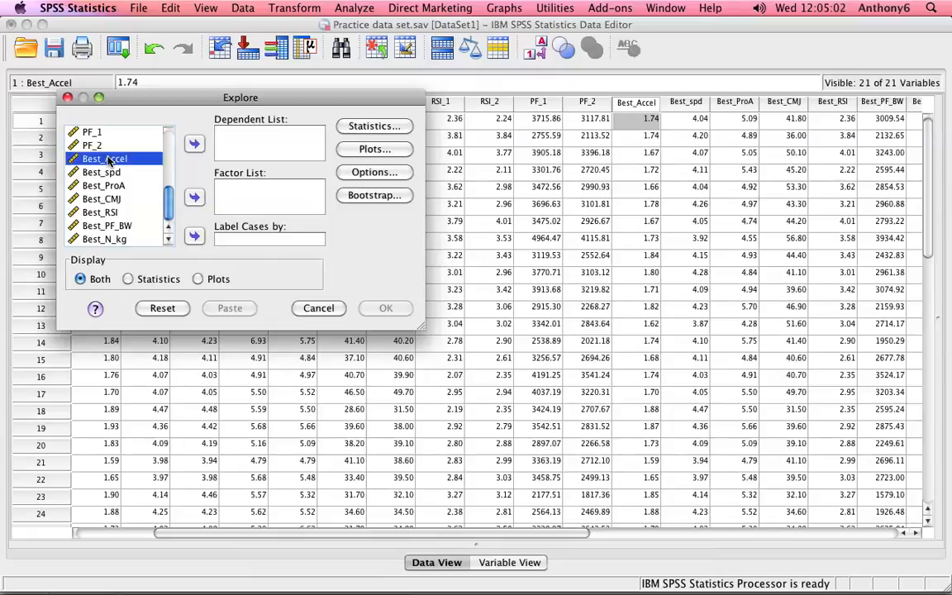
shift+click(93, 237)
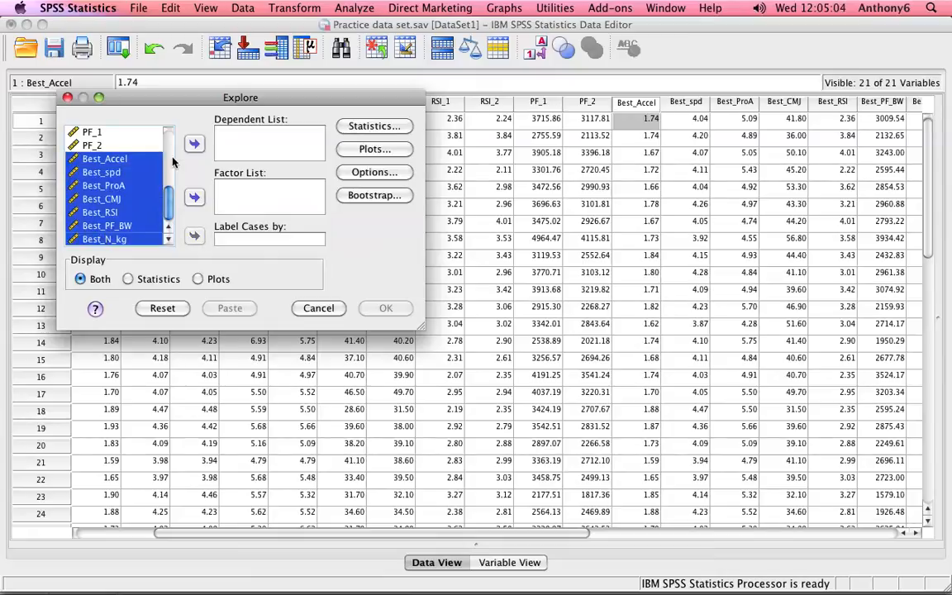
click(194, 144)
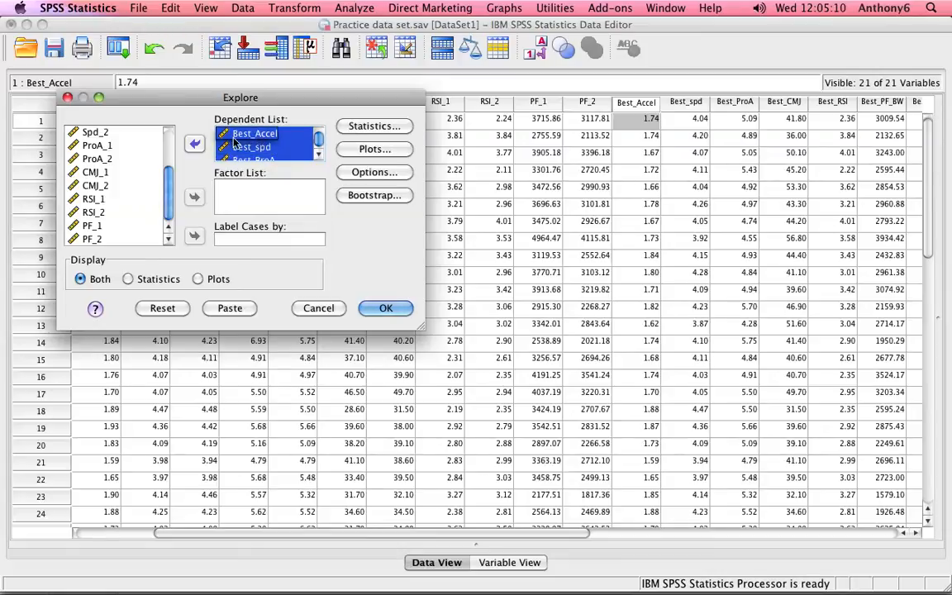
click(195, 143)
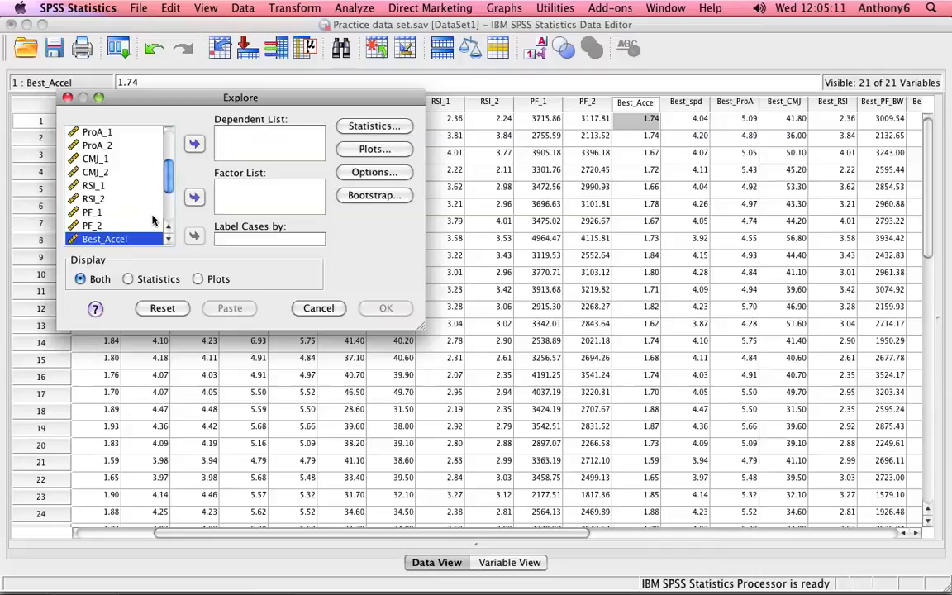
Run Explore with Best_Accel as the dependent variable, a histogram instead of stem-and-leaf, and normality plots with tests
click(194, 144)
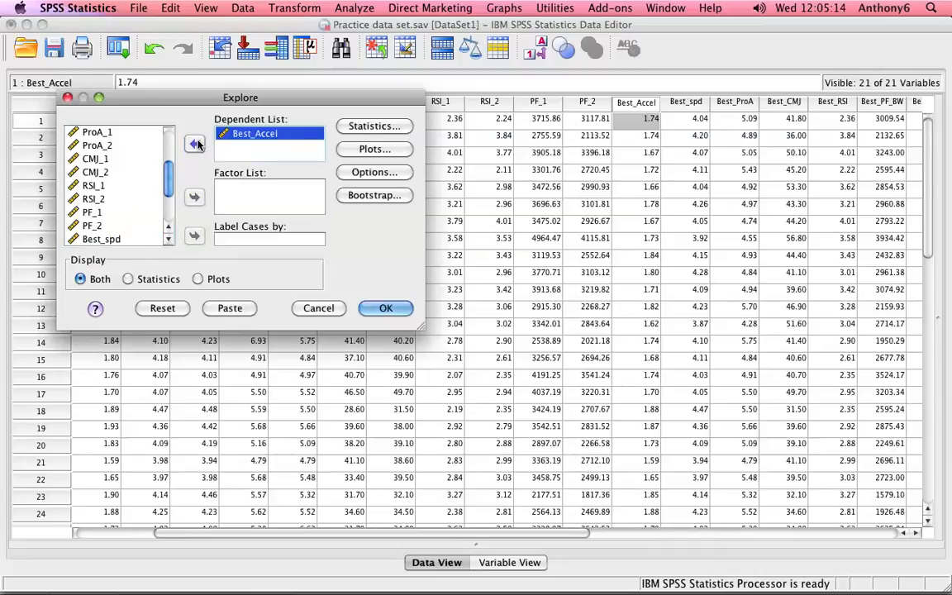
click(380, 149)
click(260, 122)
click(261, 141)
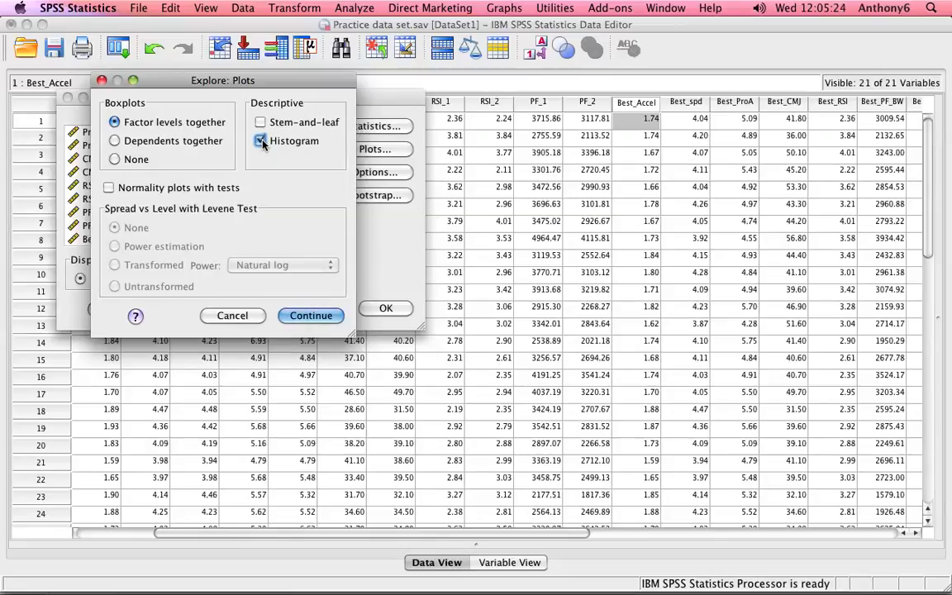
click(108, 188)
click(310, 315)
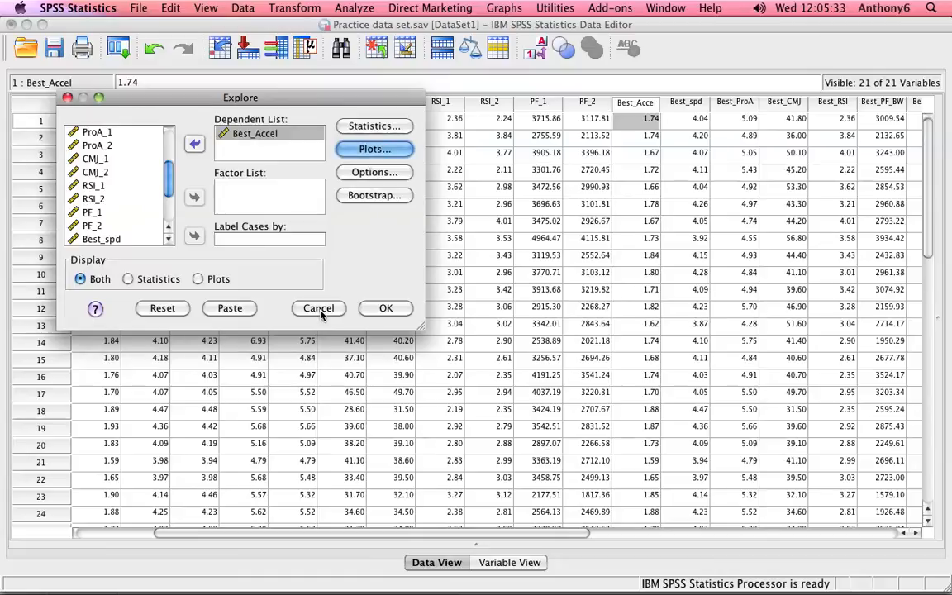
click(385, 309)
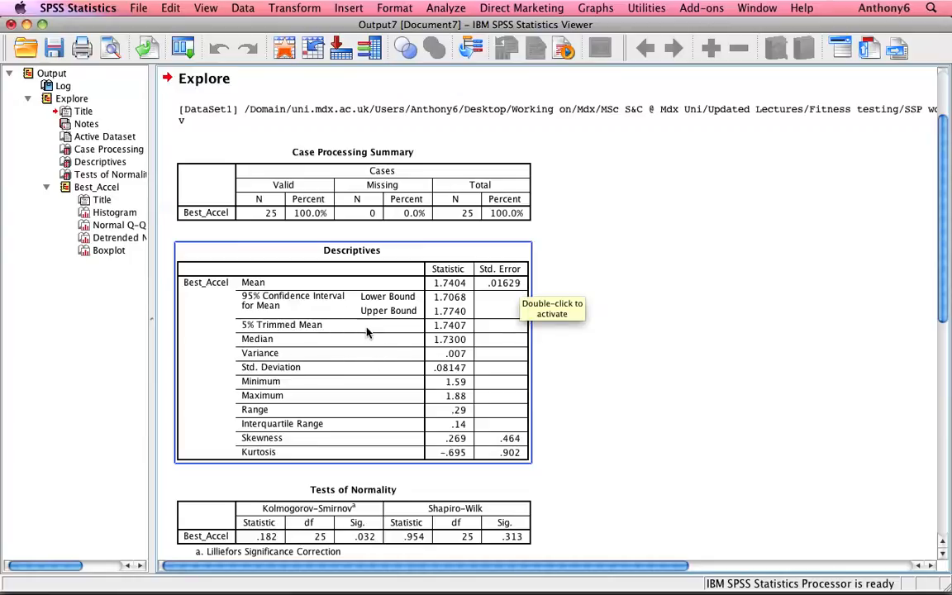
Examine the Best_Accel descriptives, tests of normality, histogram, Q-Q plots and boxplot in the output
scroll(366, 331, down, 3)
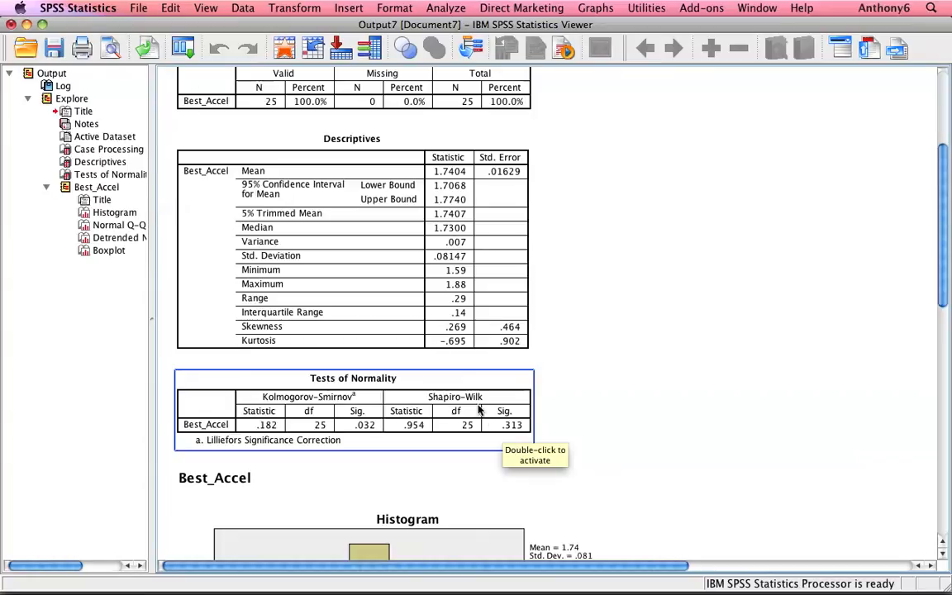
scroll(478, 410, down, 5)
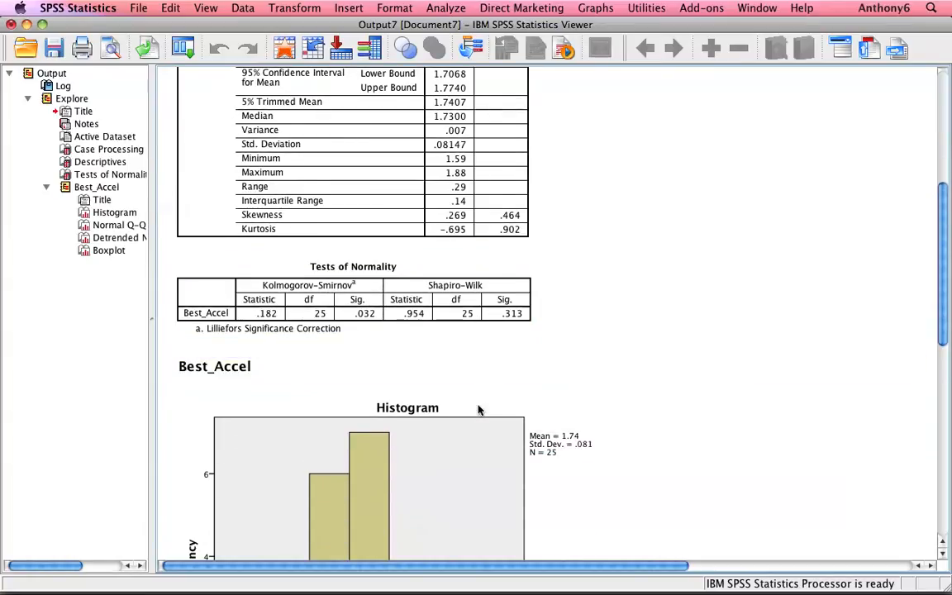
click(478, 410)
scroll(455, 356, down, 9)
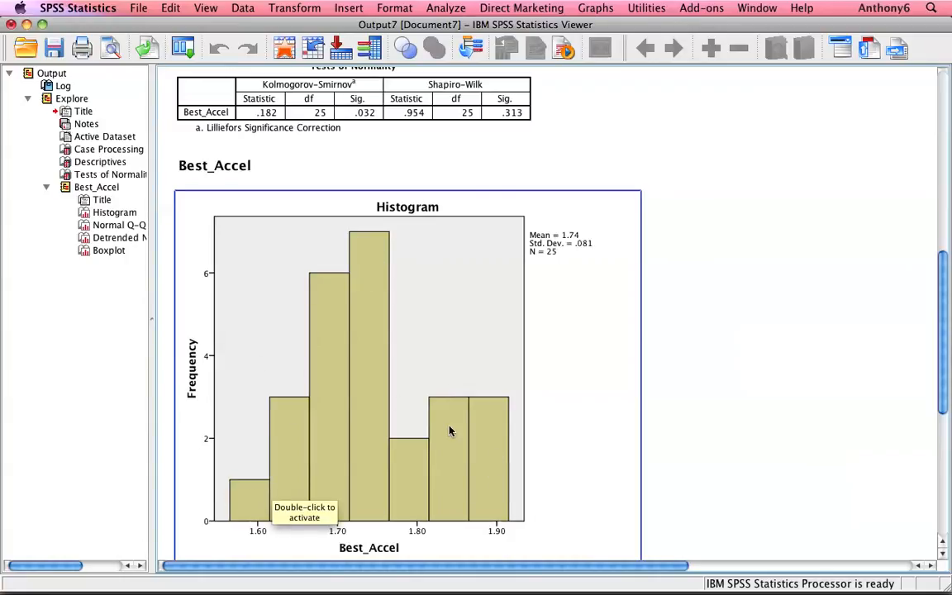
scroll(449, 429, down, 3)
scroll(450, 430, down, 15)
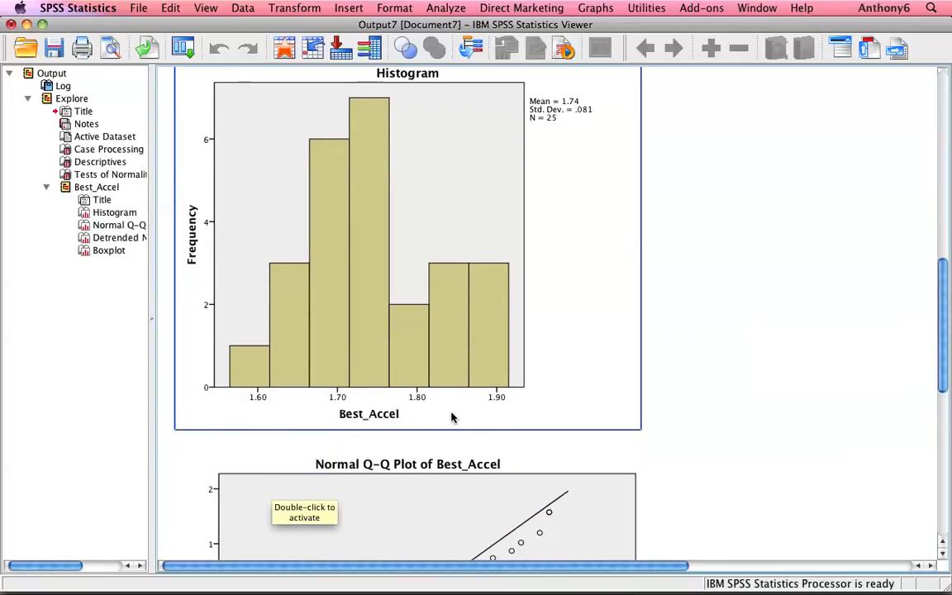
scroll(451, 418, down, 12)
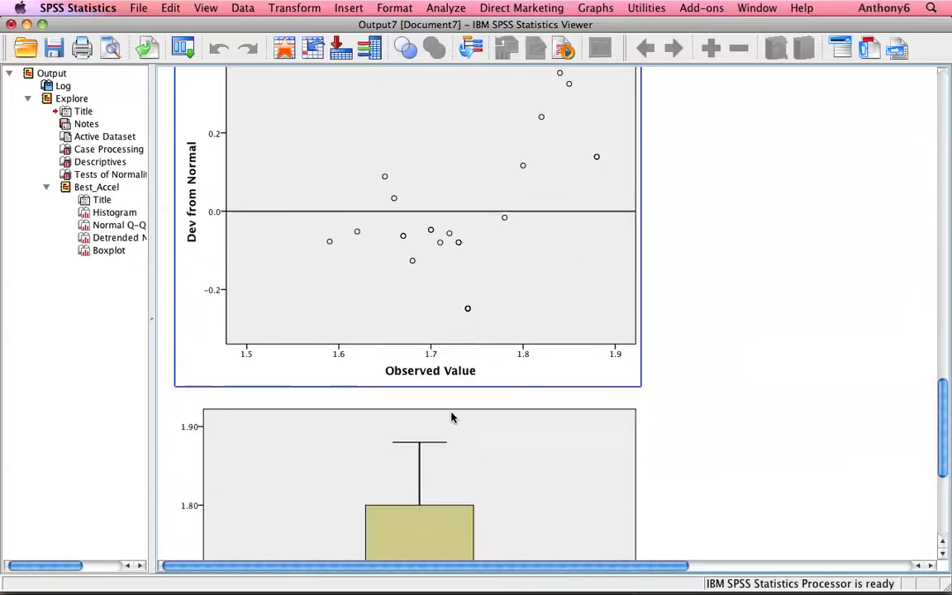
scroll(414, 380, down, 3)
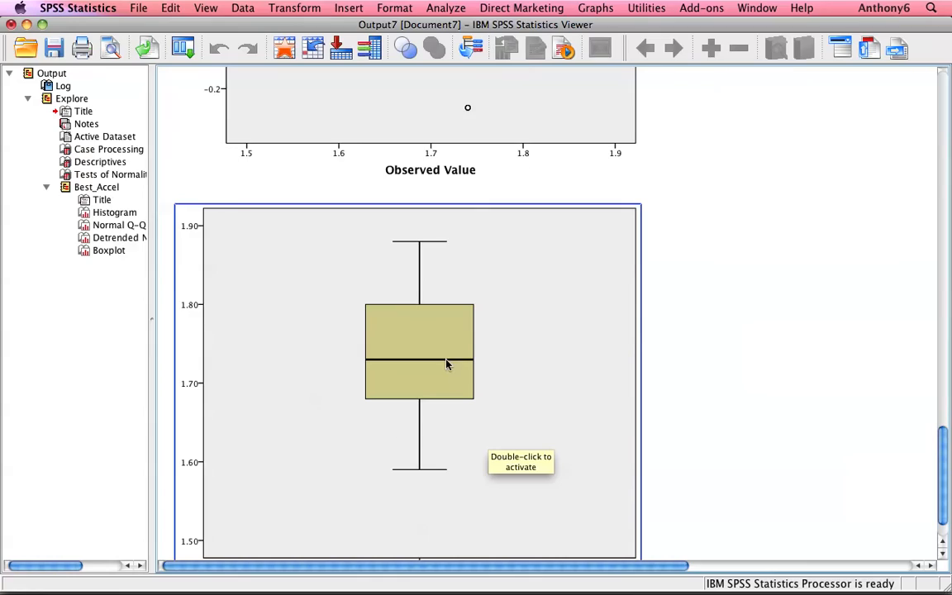
Return to the data set and set the first case's Best_Accel value to 10.74
key(F3)
click(248, 137)
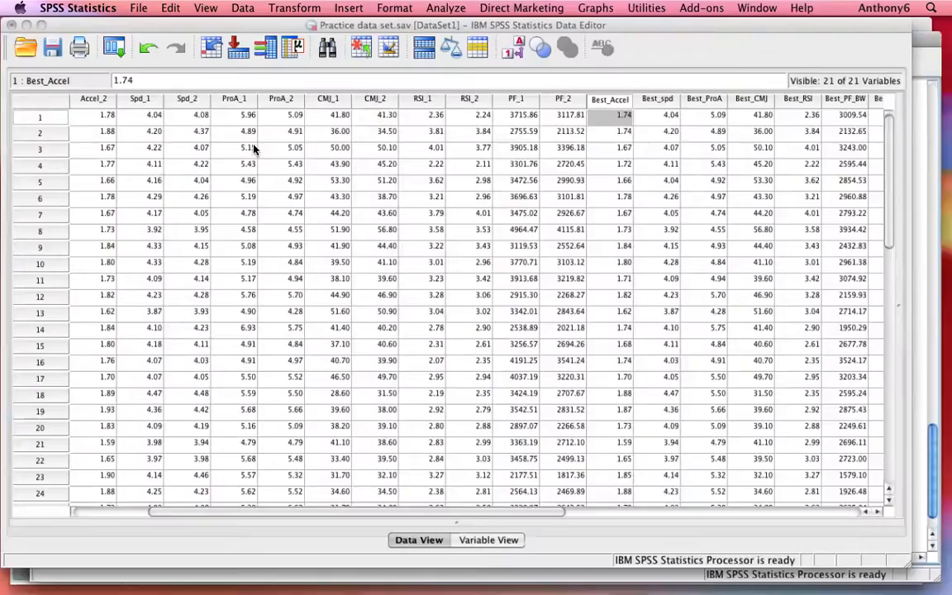
double_click(650, 120)
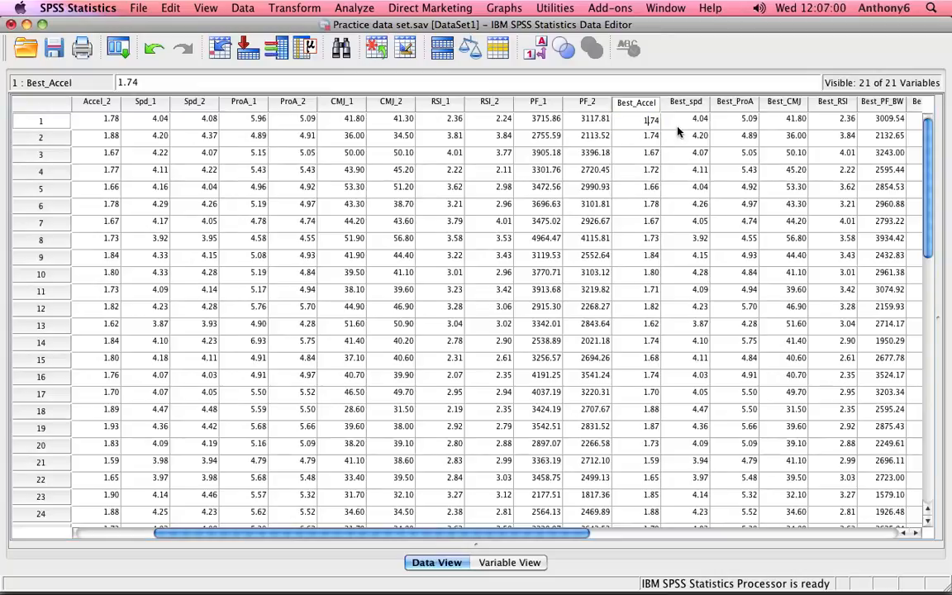
text(0)
click(636, 137)
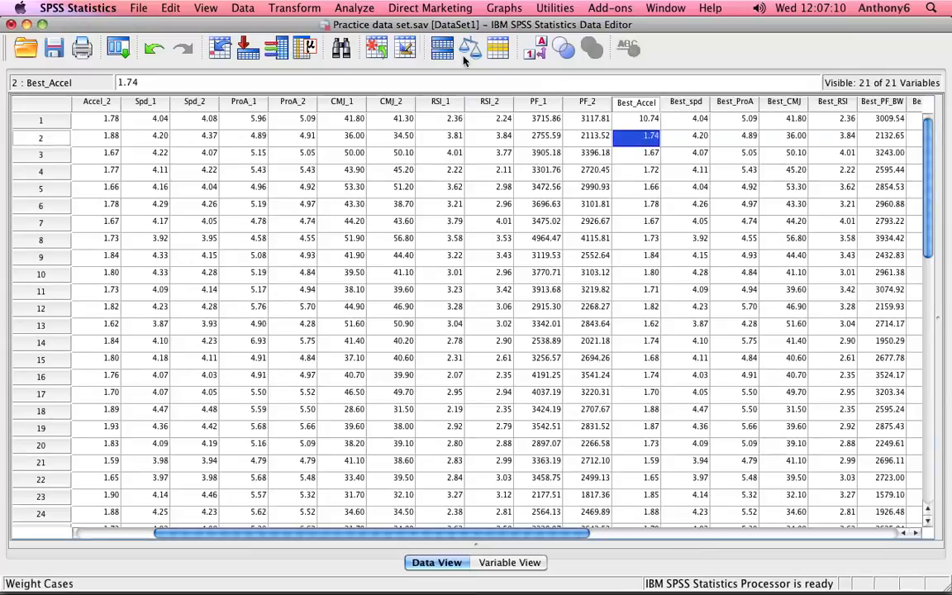
Rerun the Explore analysis on Best_Accel with the same settings
click(352, 10)
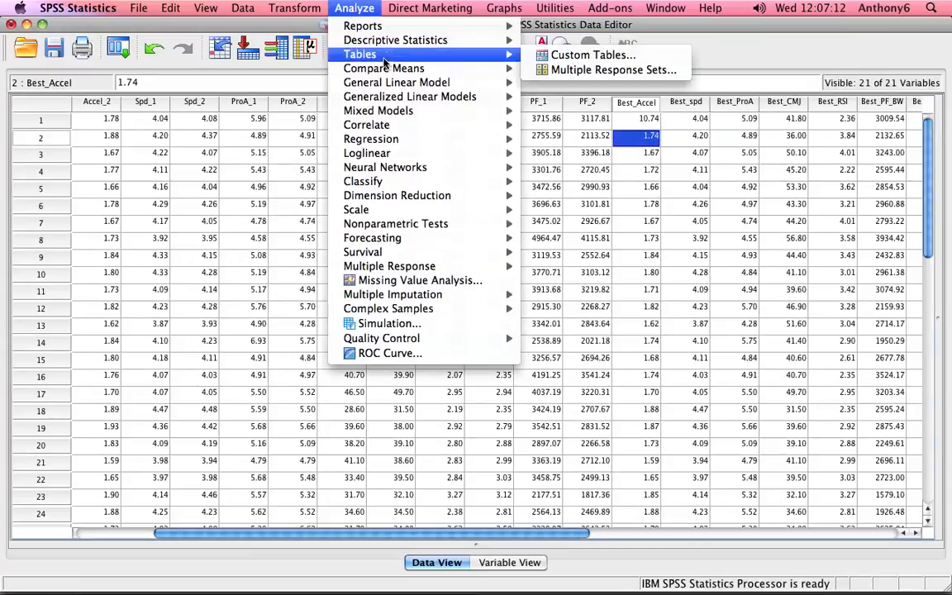
mouse_move(486, 45)
click(579, 69)
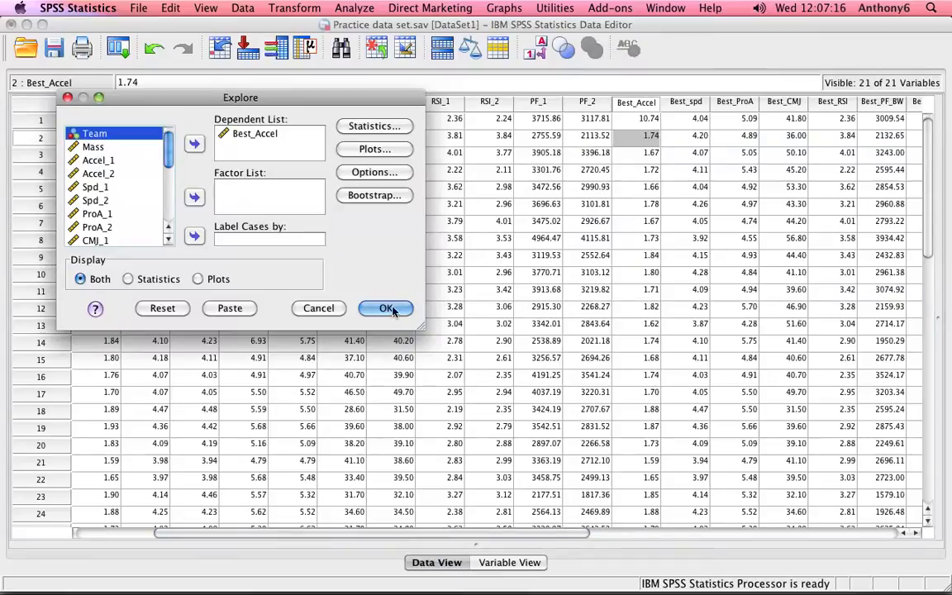
click(386, 308)
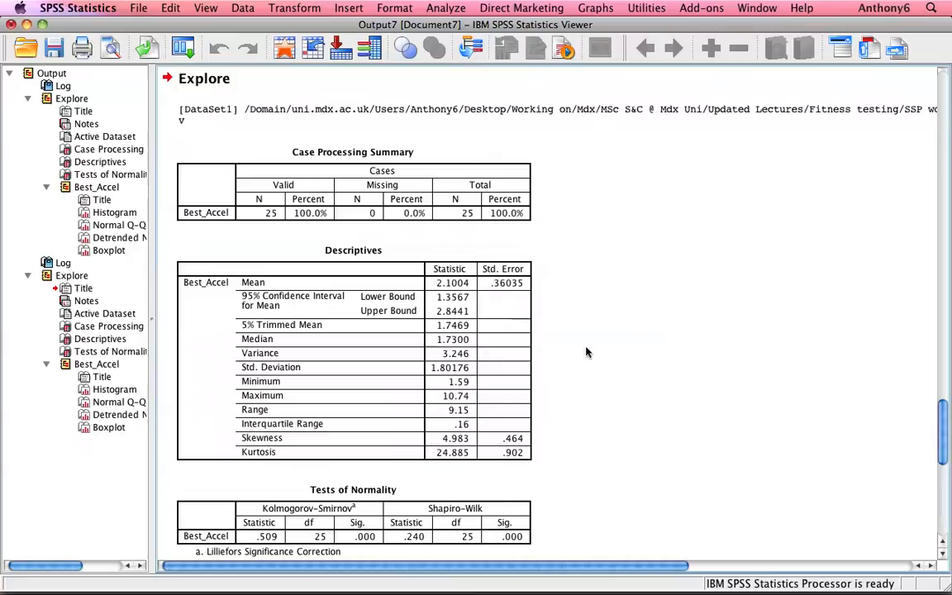
Examine the second Explore output for Best_Accel, from the descriptives and tests of normality to the histogram and boxplot outlier
click(533, 312)
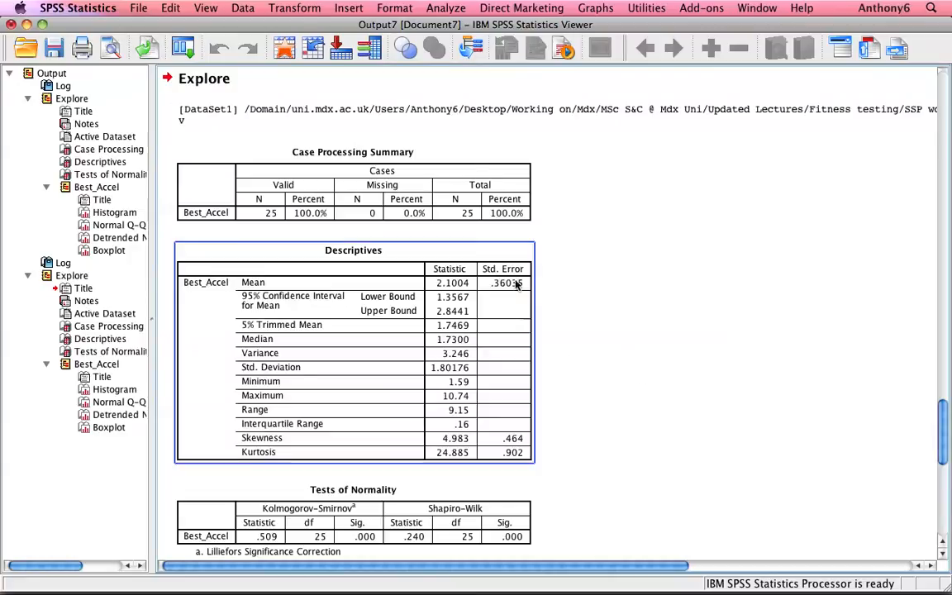
scroll(533, 331, down, 4)
click(533, 356)
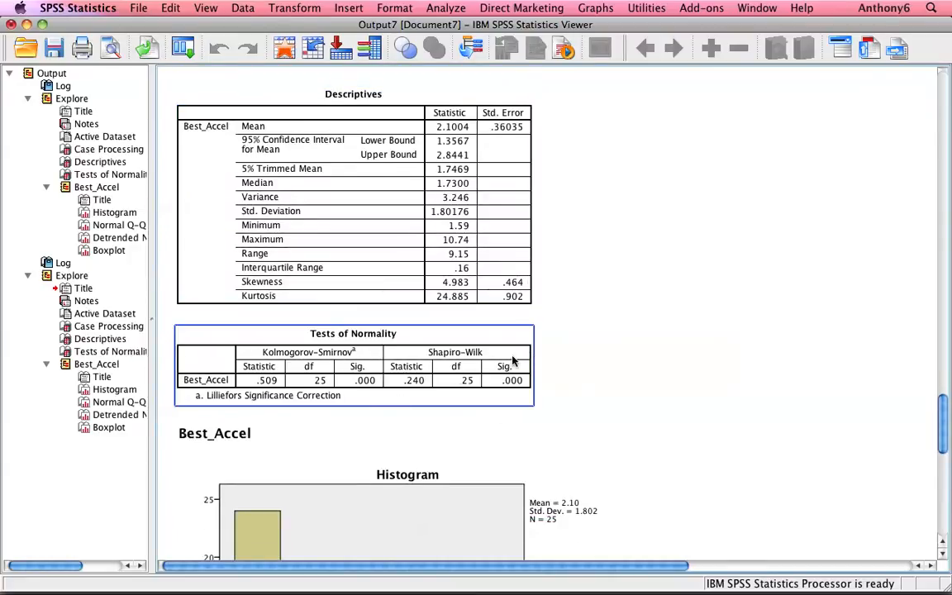
click(541, 347)
click(409, 318)
click(597, 354)
scroll(597, 354, down, 6)
click(579, 354)
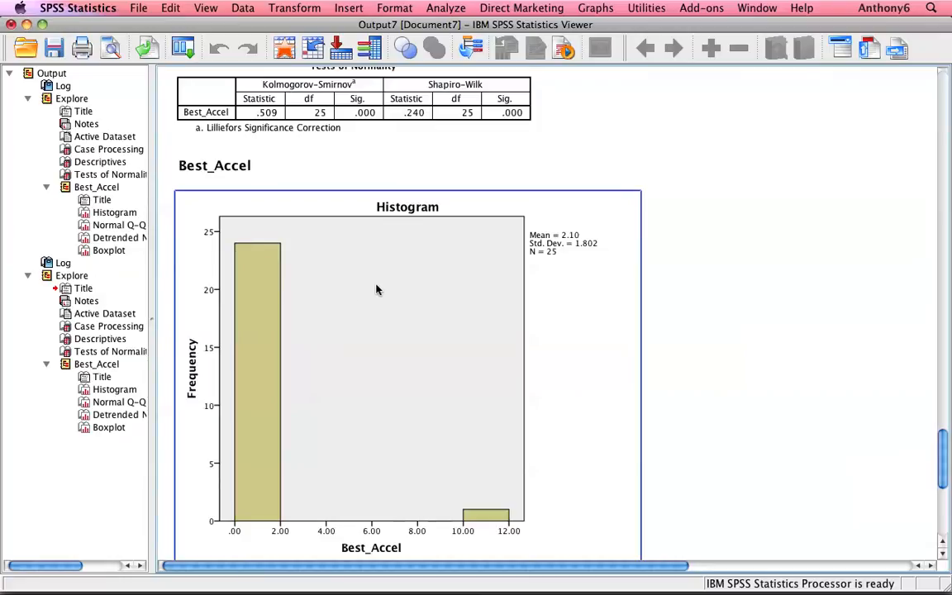
scroll(372, 314, down, 1)
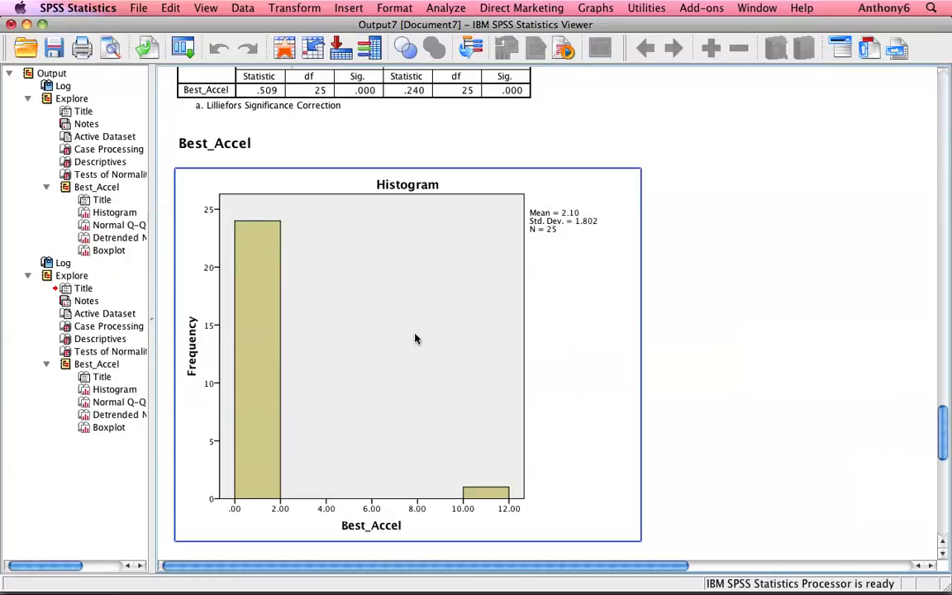
scroll(416, 339, down, 20)
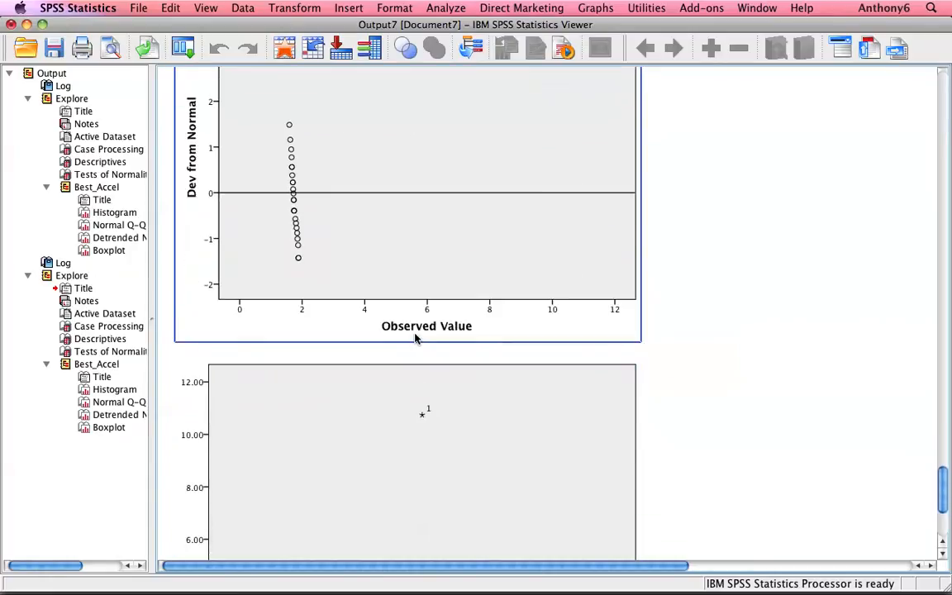
scroll(415, 339, down, 5)
click(414, 335)
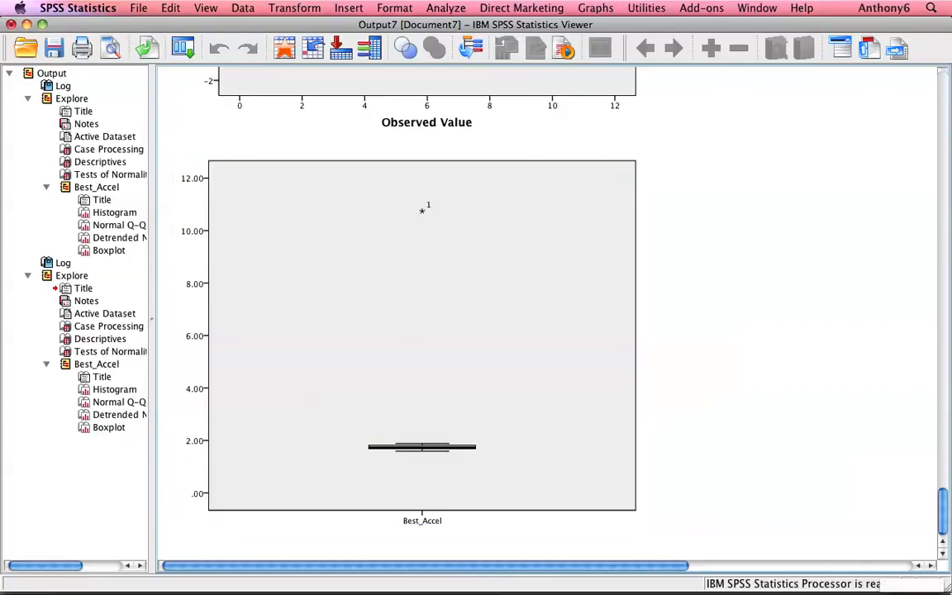
Return to the data set and set the first case's Best_Accel value to 1.74
key(F3)
click(702, 365)
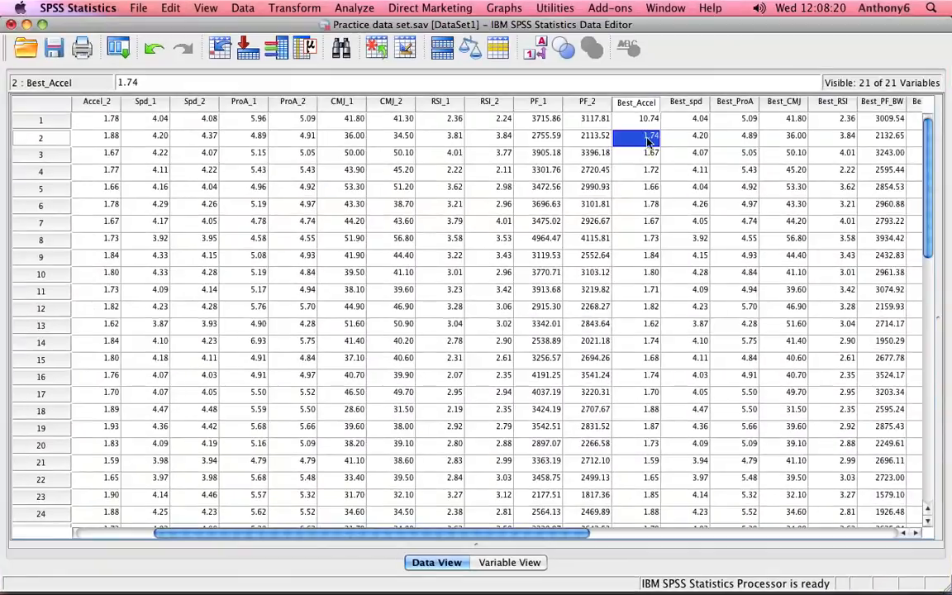
click(643, 121)
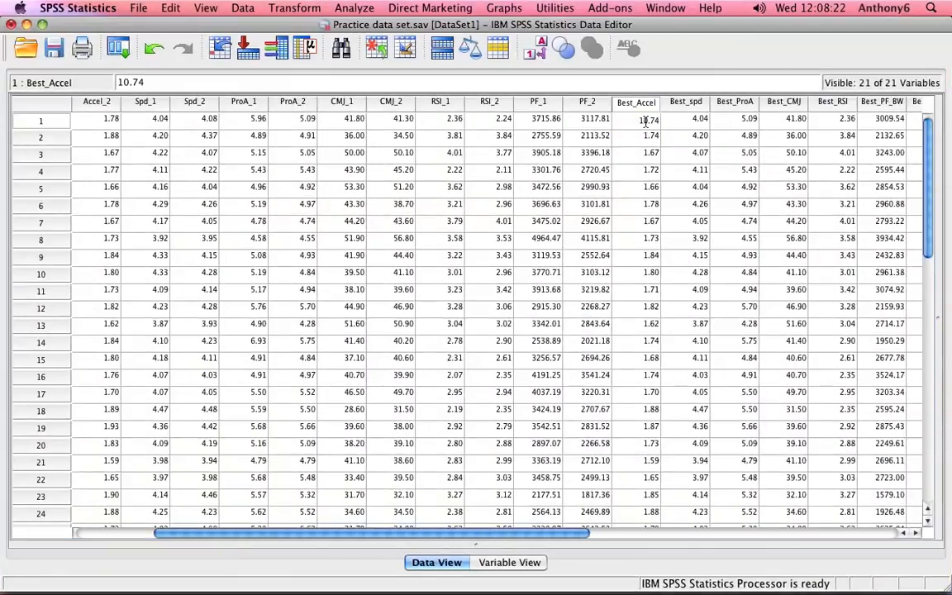
key(BackSpace)
click(643, 140)
click(641, 122)
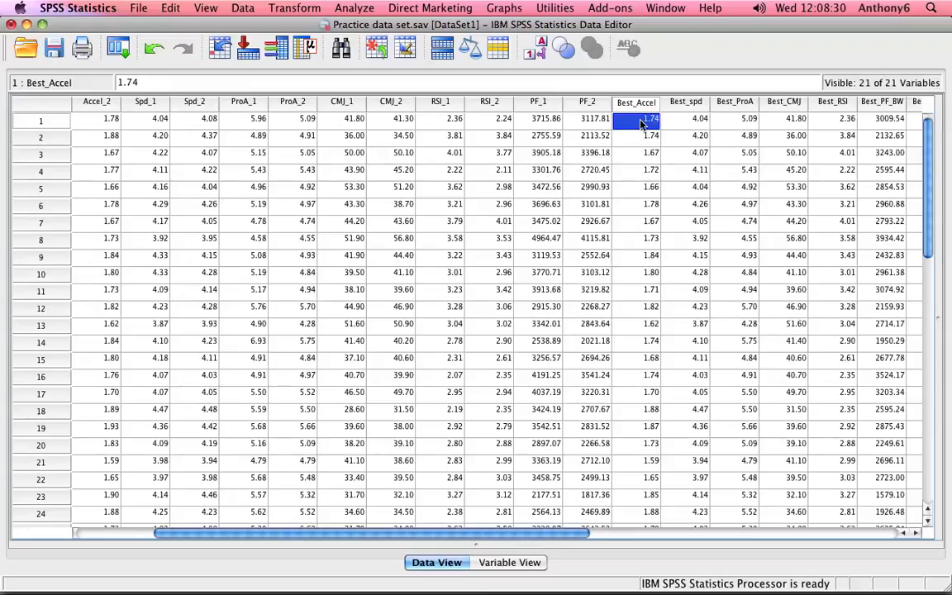
Display the value labels in the data set so the Team column shows team names instead of numeric codes
scroll(501, 189, left, 3)
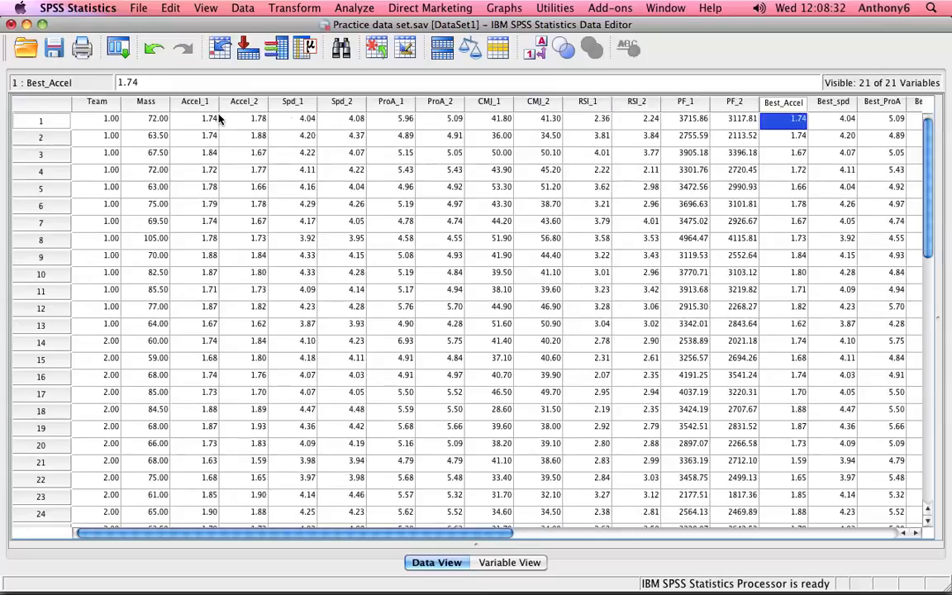
click(534, 49)
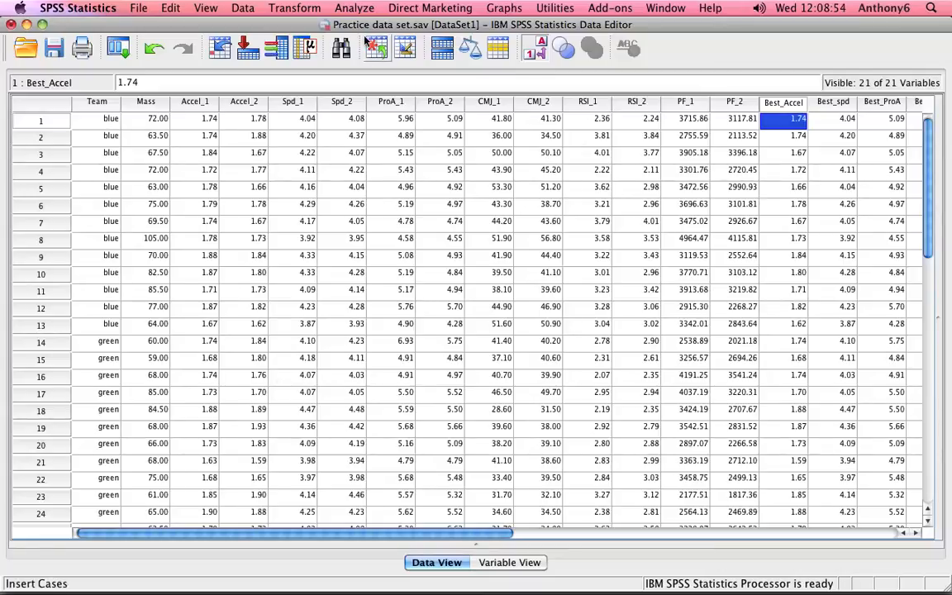
Run Explore on Best_Accel with Team as the factor, keeping the histogram and normality plots with tests
click(365, 11)
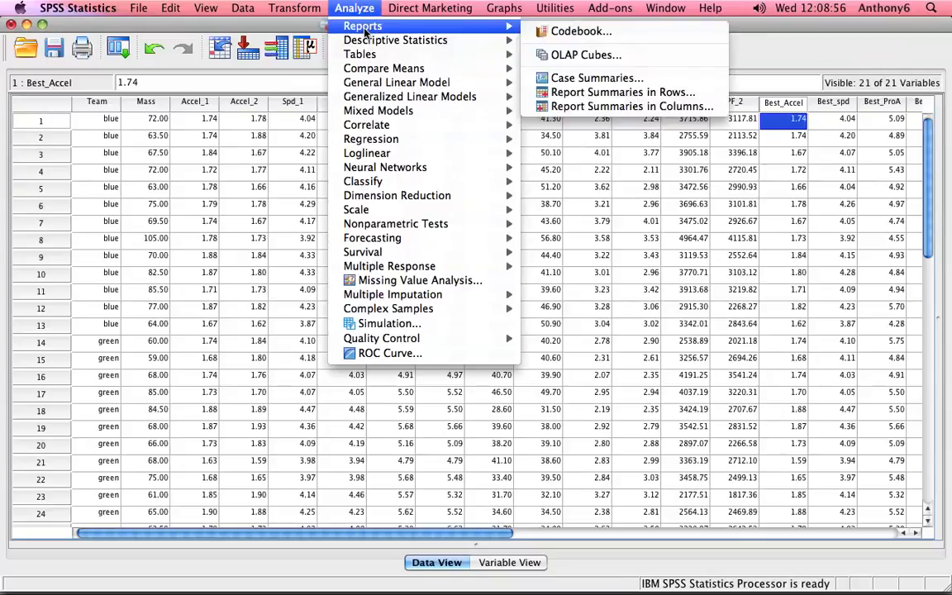
mouse_move(370, 39)
click(572, 70)
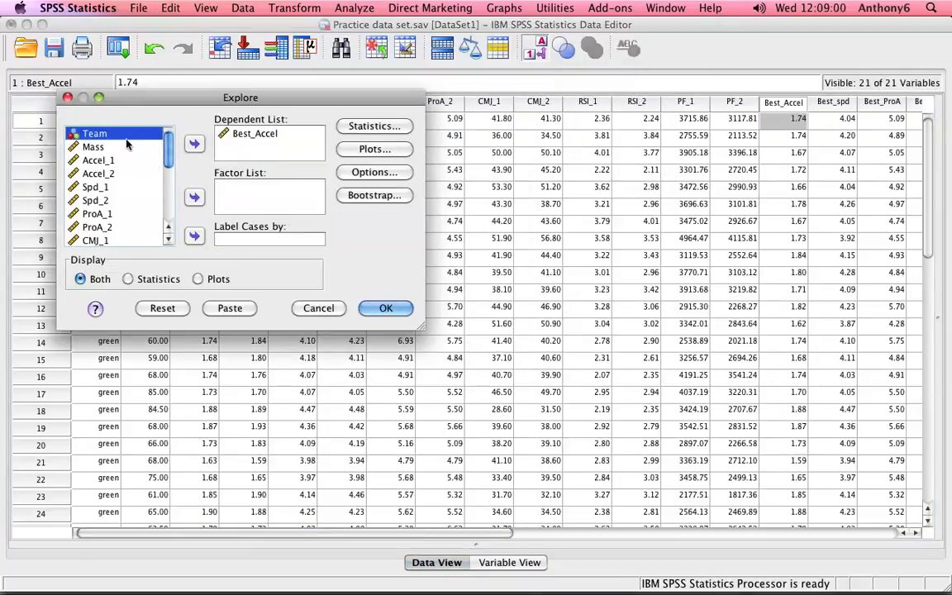
click(195, 198)
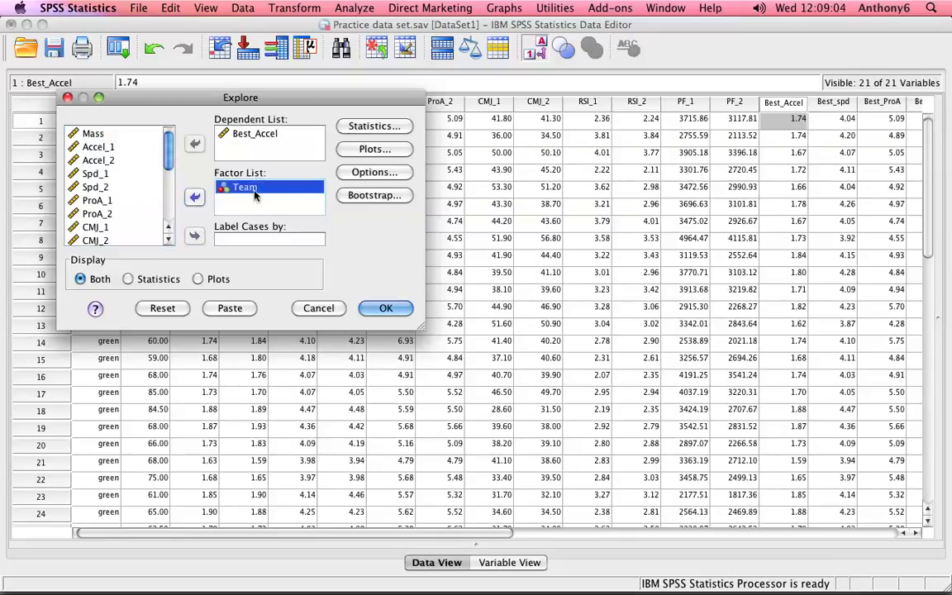
click(377, 149)
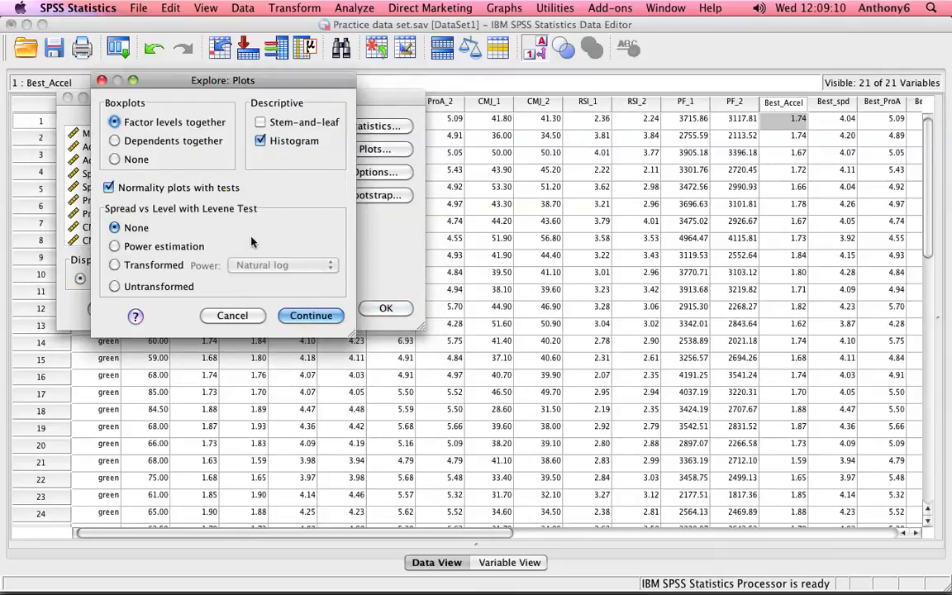
click(304, 315)
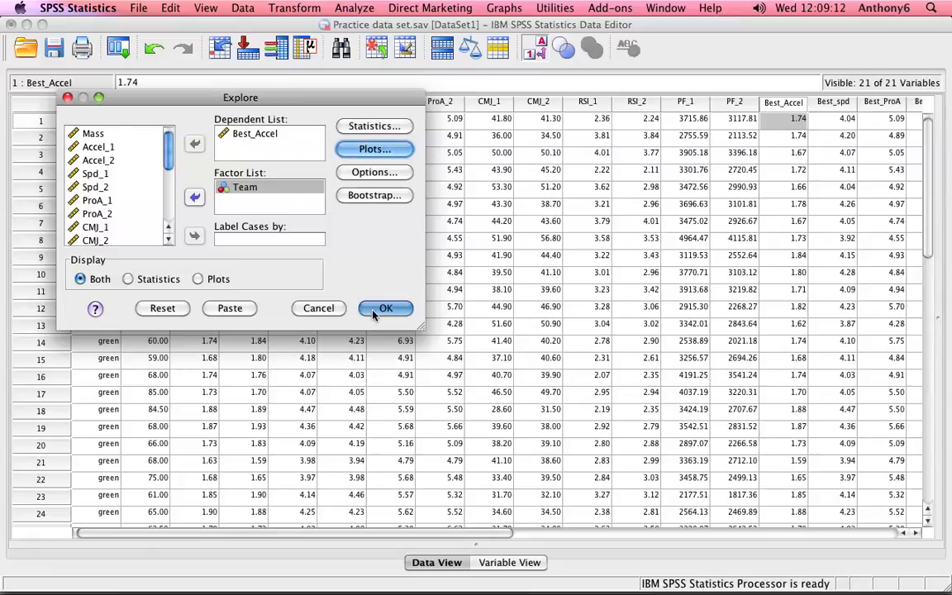
click(374, 313)
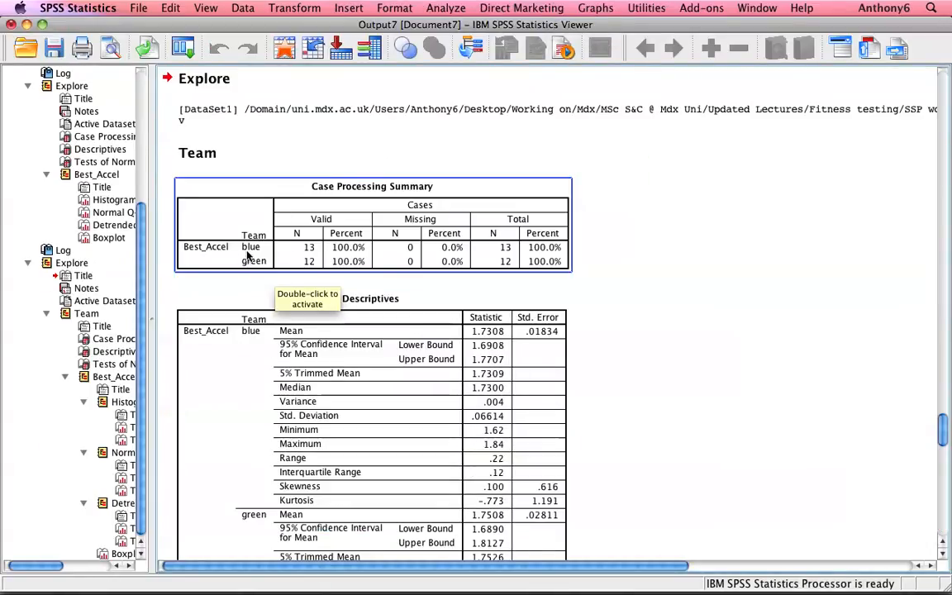
Examine the Best_Accel descriptives and tests of normality for the blue and green teams in the output
scroll(423, 289, down, 4)
scroll(316, 322, down, 8)
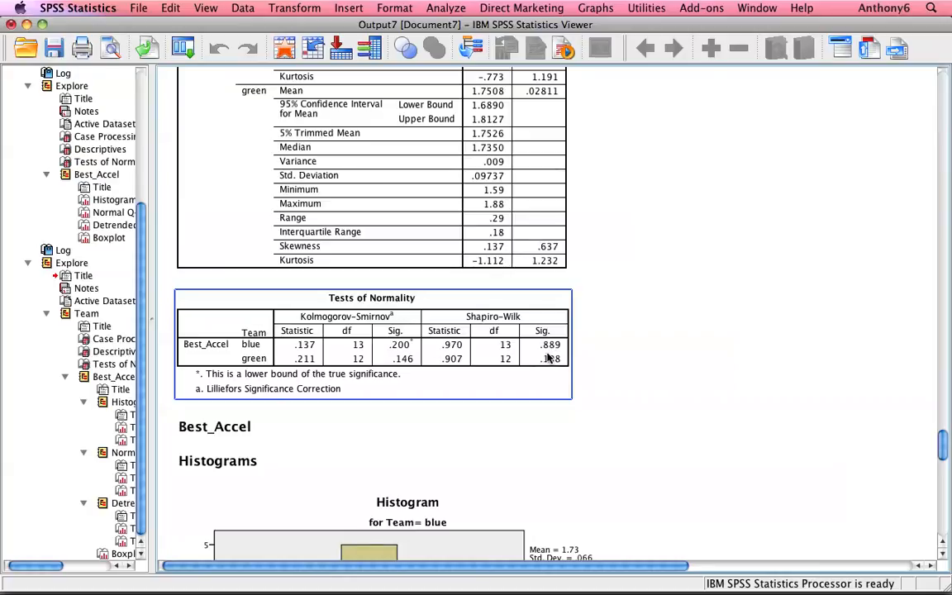
click(580, 349)
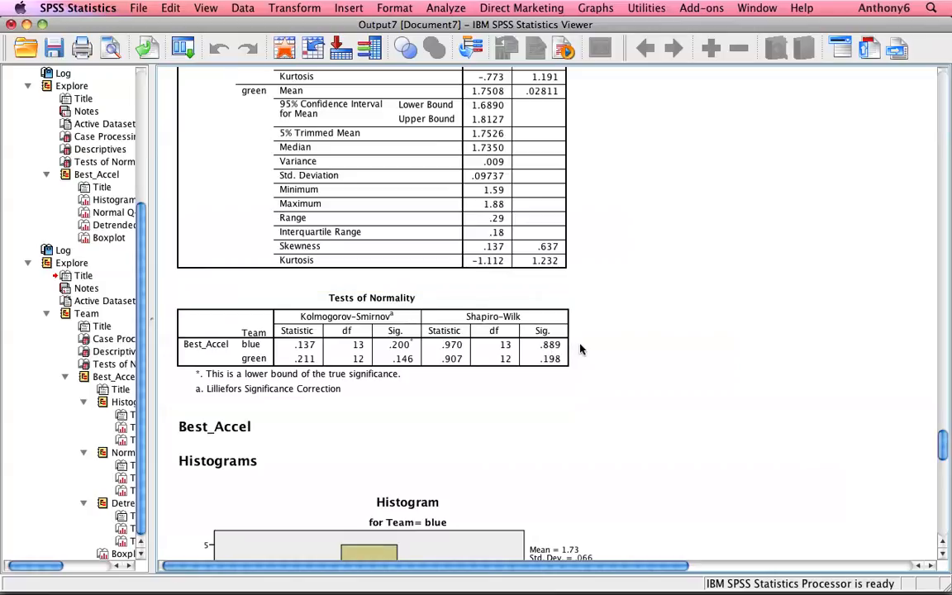
click(452, 343)
scroll(496, 347, down, 3)
click(548, 355)
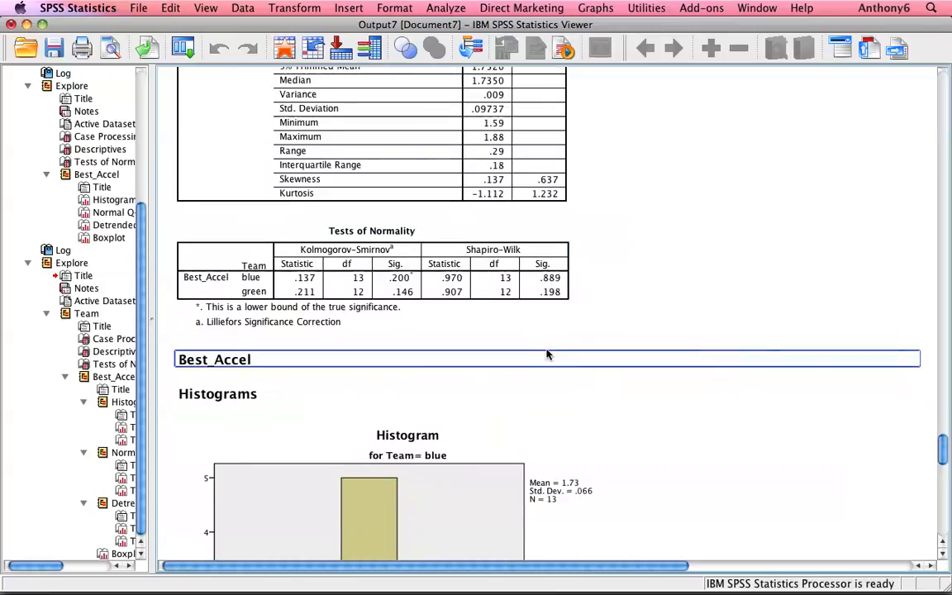
Examine the Best_Accel histograms, normal Q-Q plots, detrended plots and boxplots for the blue and green teams
scroll(547, 353, down, 5)
click(548, 354)
scroll(548, 353, down, 3)
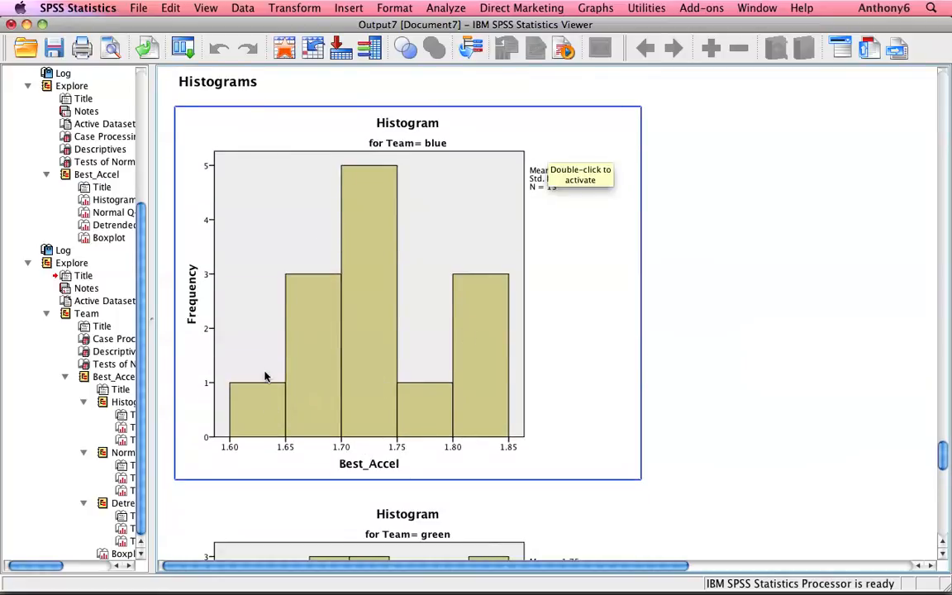
scroll(256, 382, down, 10)
click(304, 357)
scroll(289, 376, down, 1)
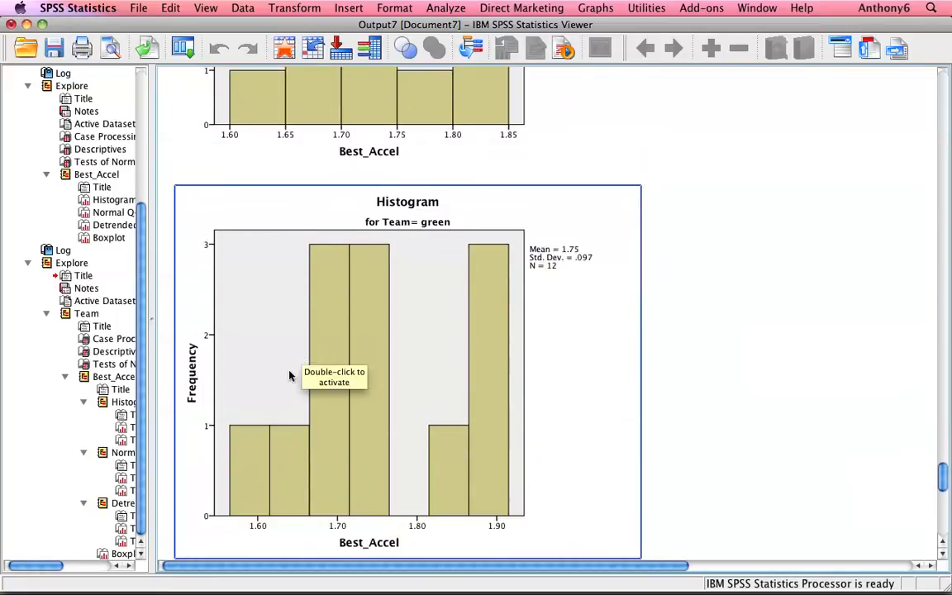
scroll(354, 316, down, 4)
scroll(464, 330, down, 16)
click(464, 330)
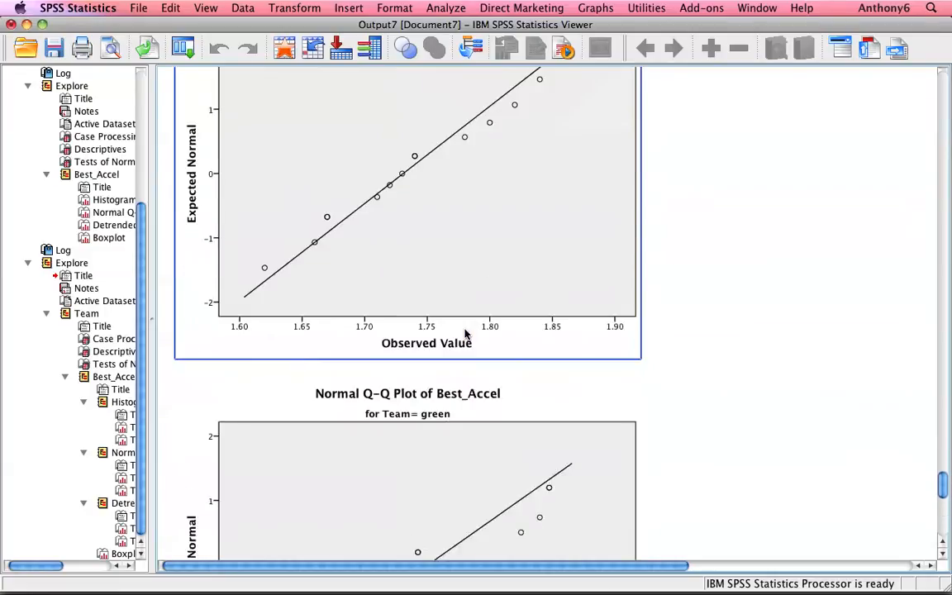
scroll(465, 334, down, 20)
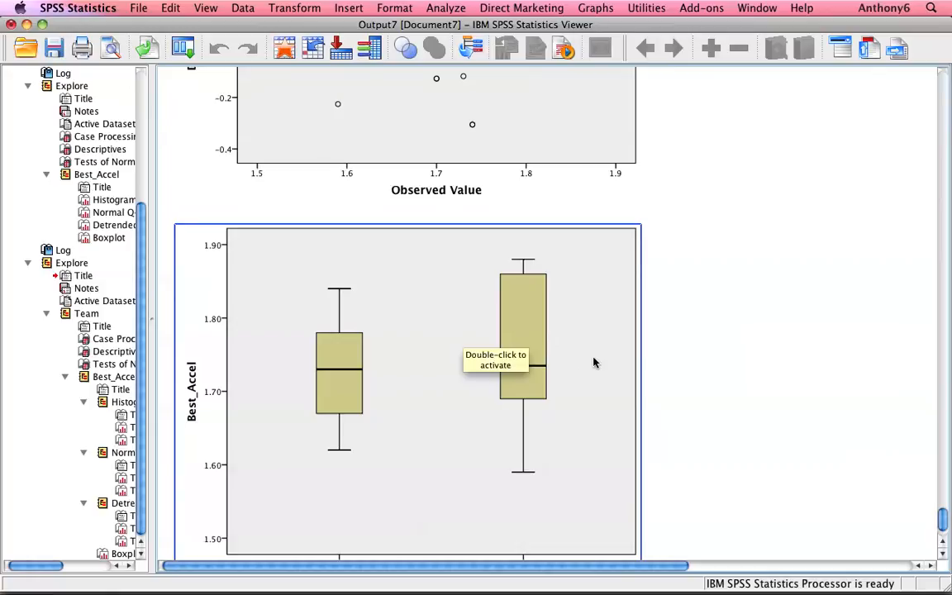
scroll(589, 376, down, 2)
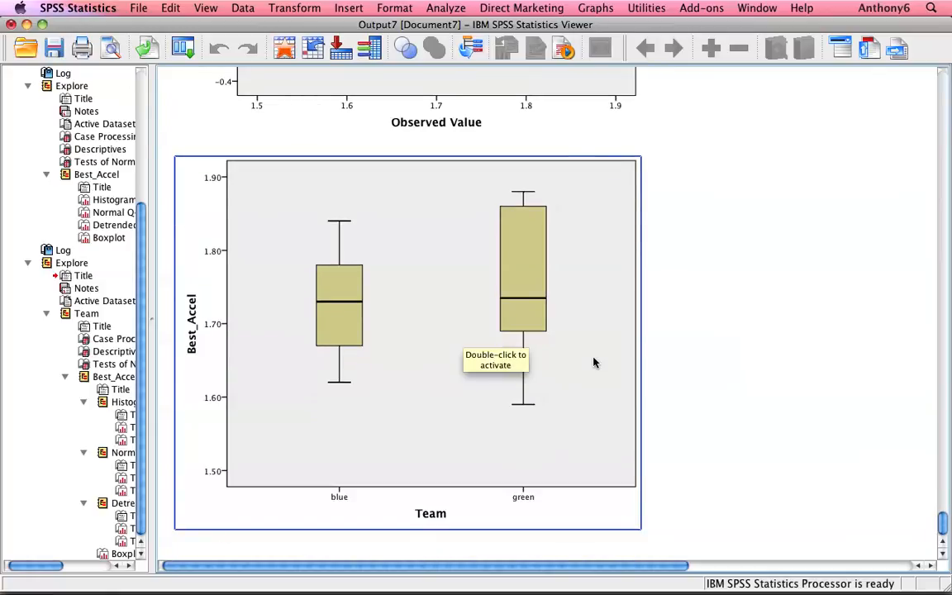